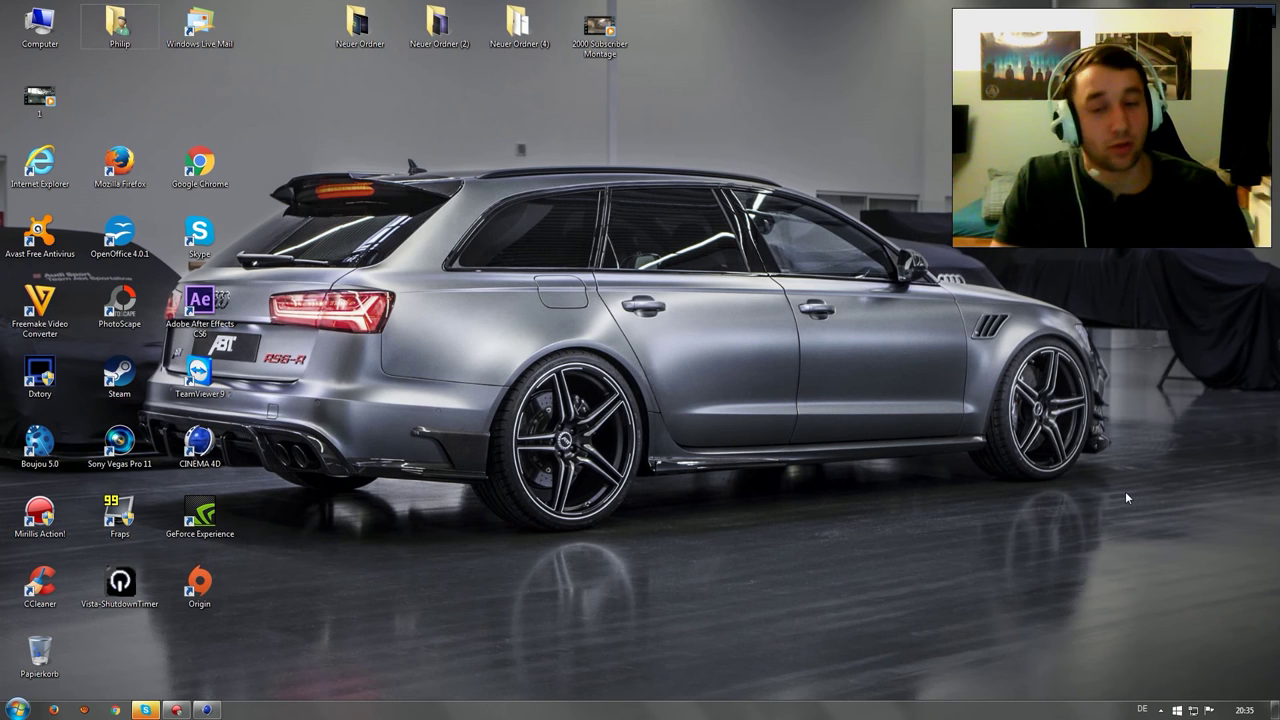
- Restore the war-city project and scrub its camera animation out to frame 250, then back to frame 0
left_click(216, 711)
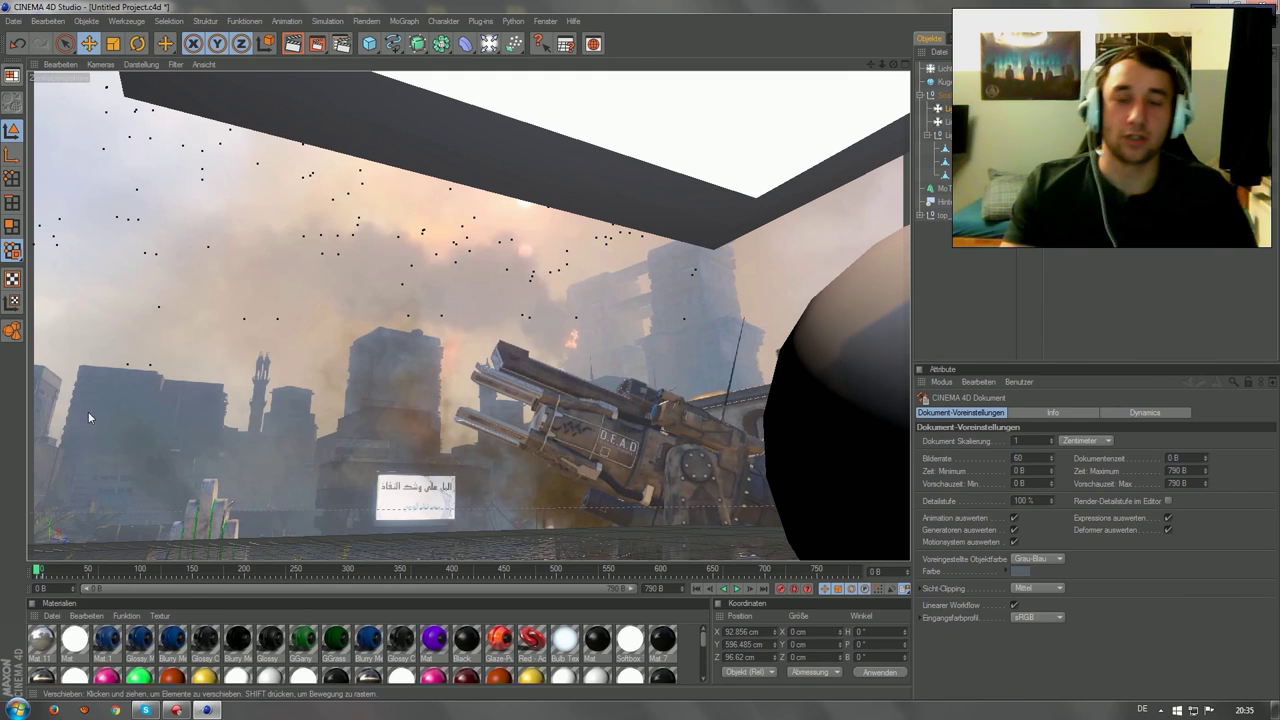
left_click(37, 570)
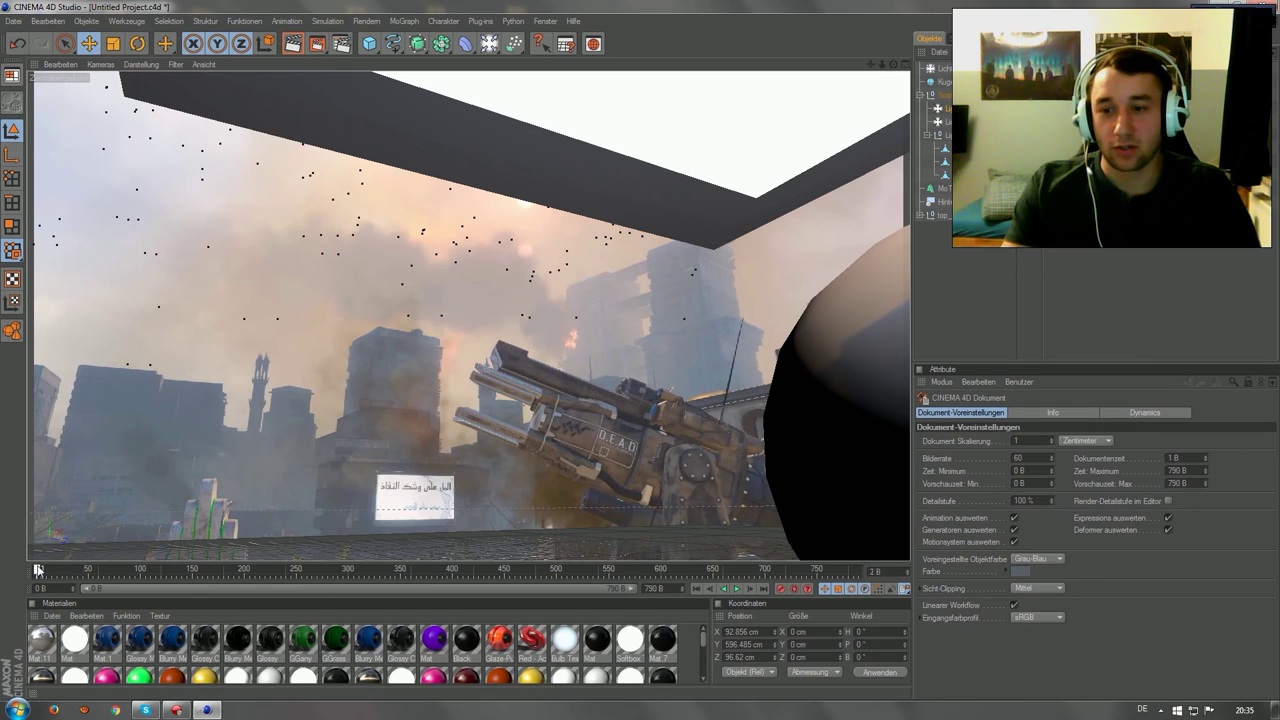
left_click_drag(37, 570, 43, 570)
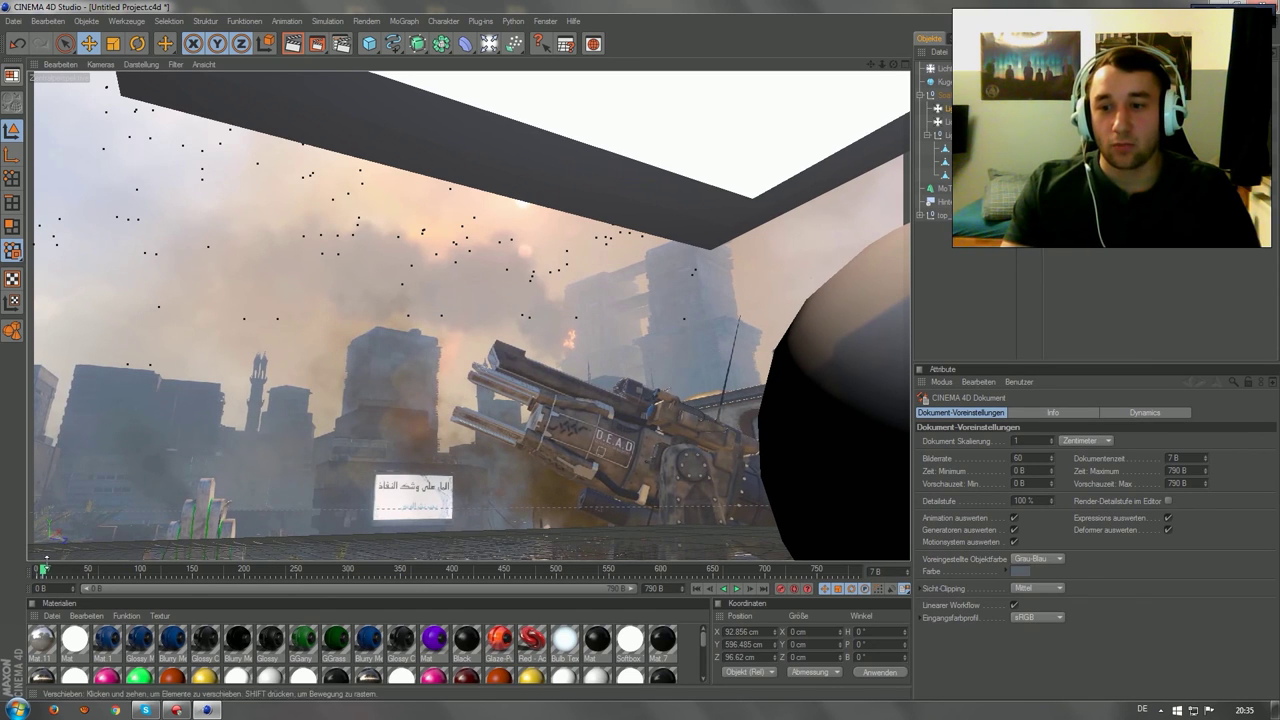
mouse_move(45, 572)
left_mouse_down()
mouse_move(181, 568)
mouse_move(38, 572)
left_mouse_up()
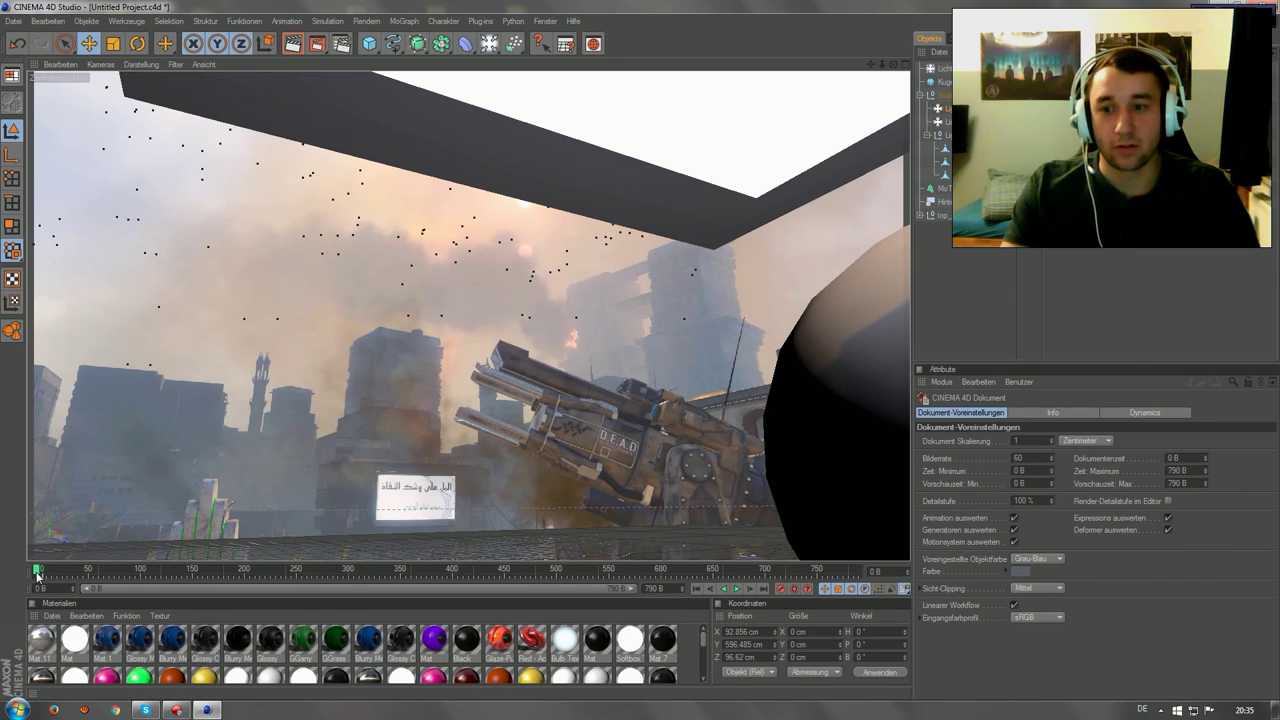
left_click_drag(41, 575, 295, 570)
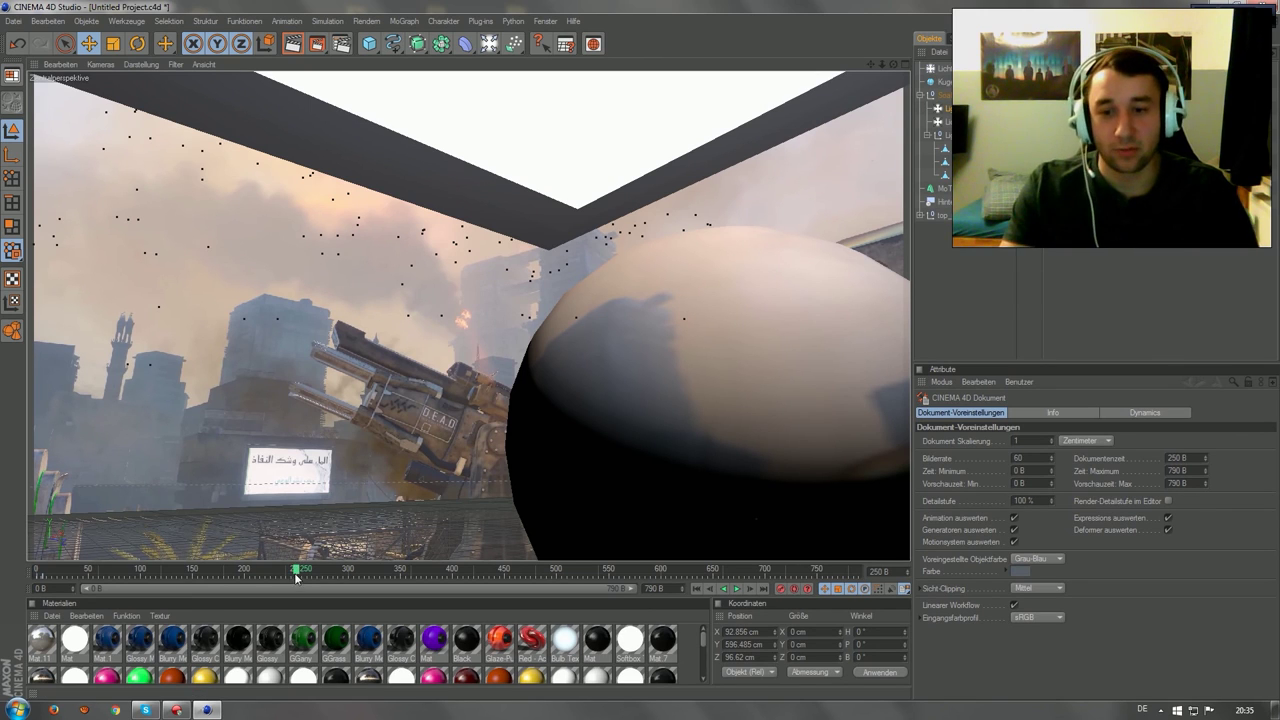
left_click(37, 573)
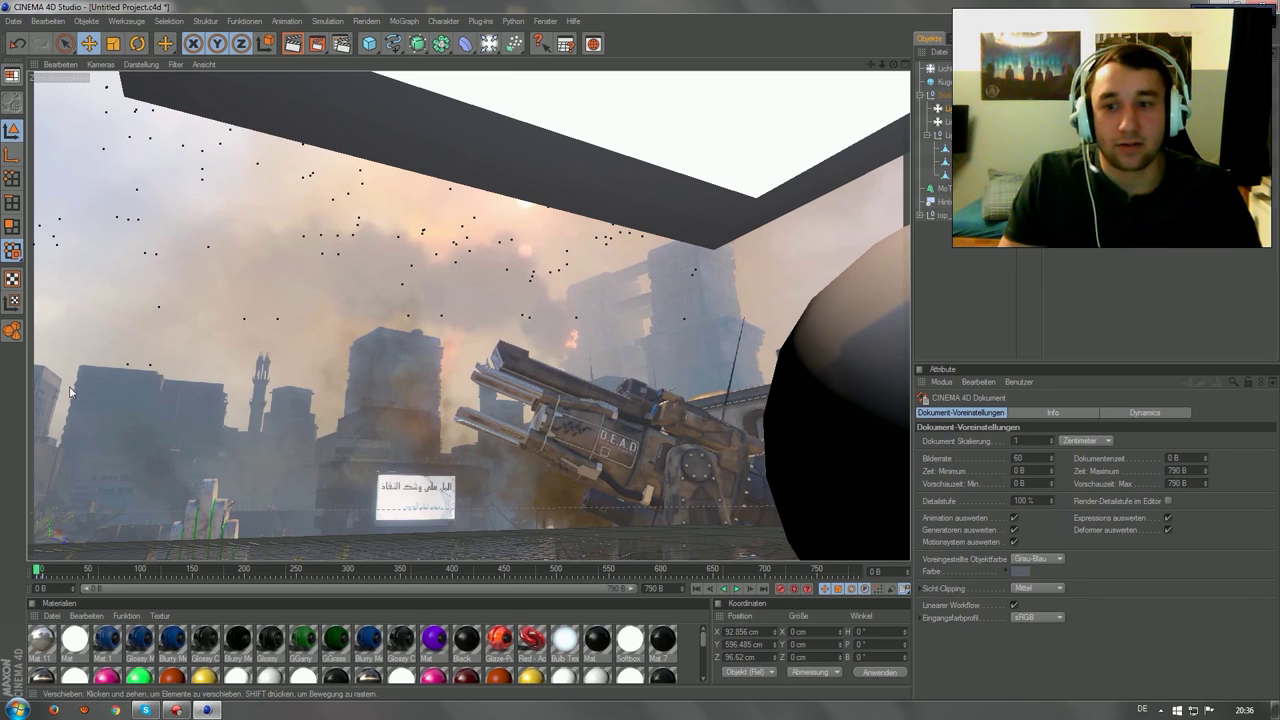
left_click(44, 572)
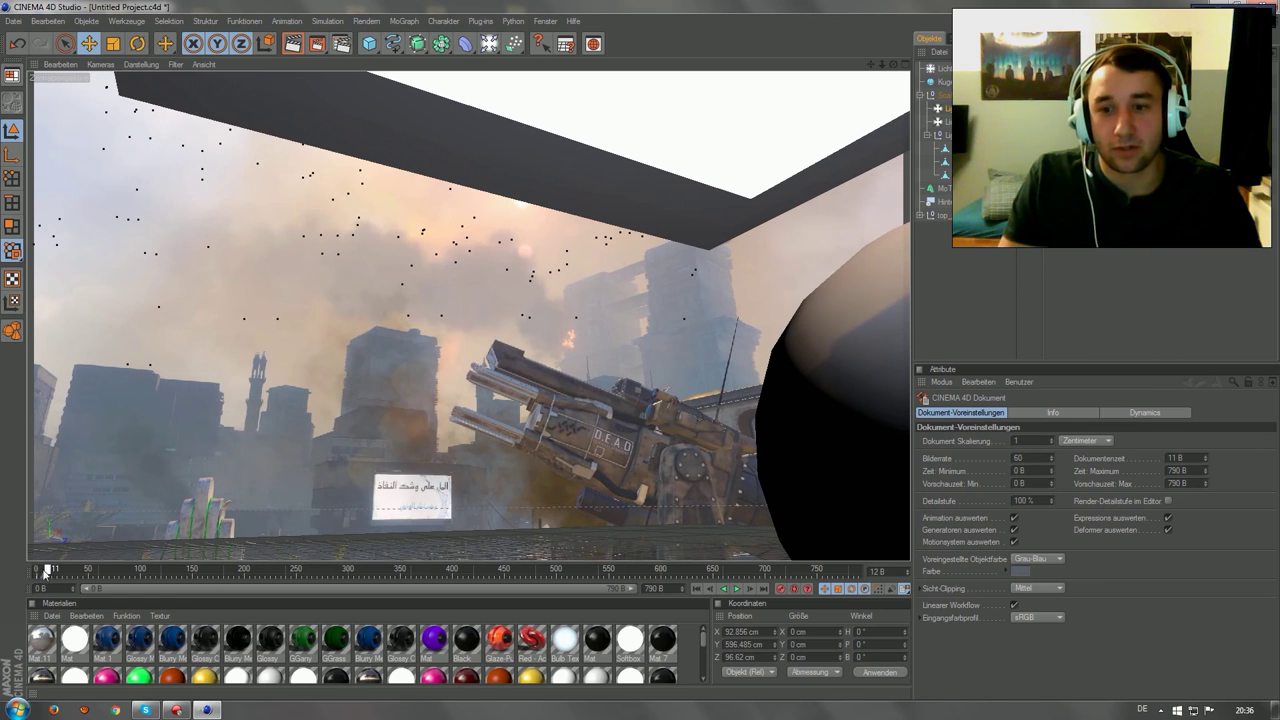
left_click_drag(53, 570, 37, 572)
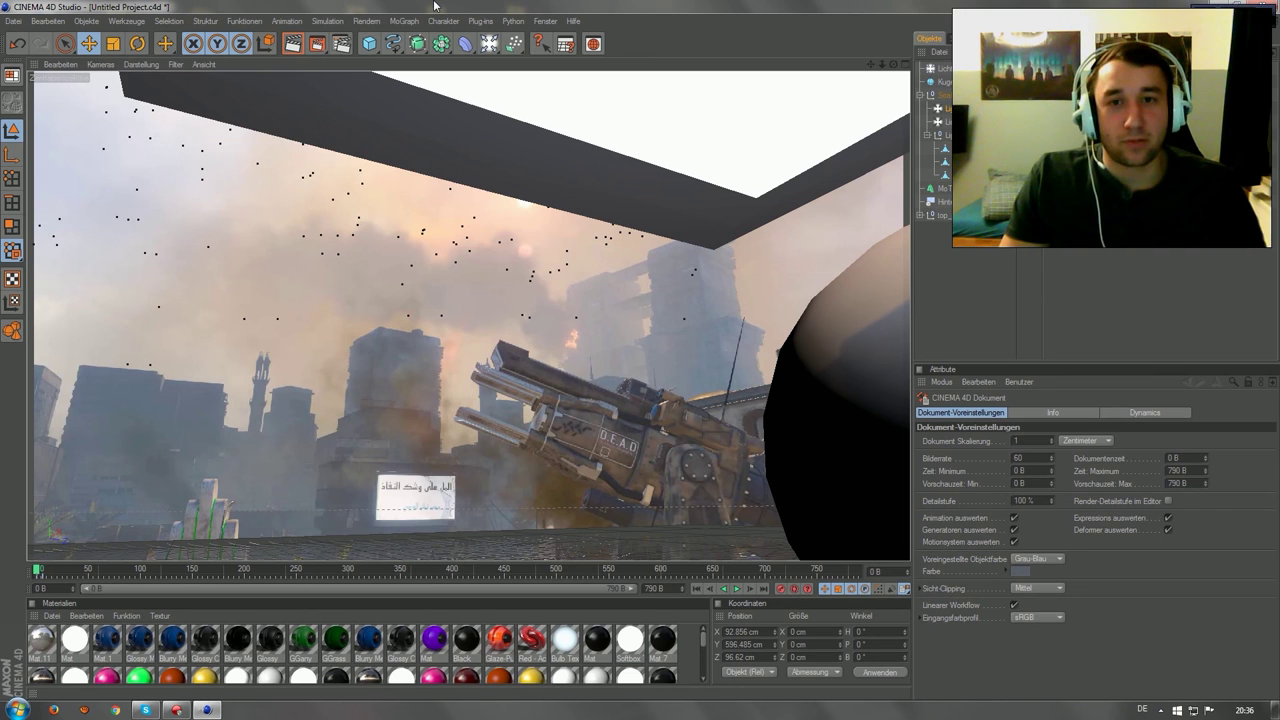
left_click(12, 20)
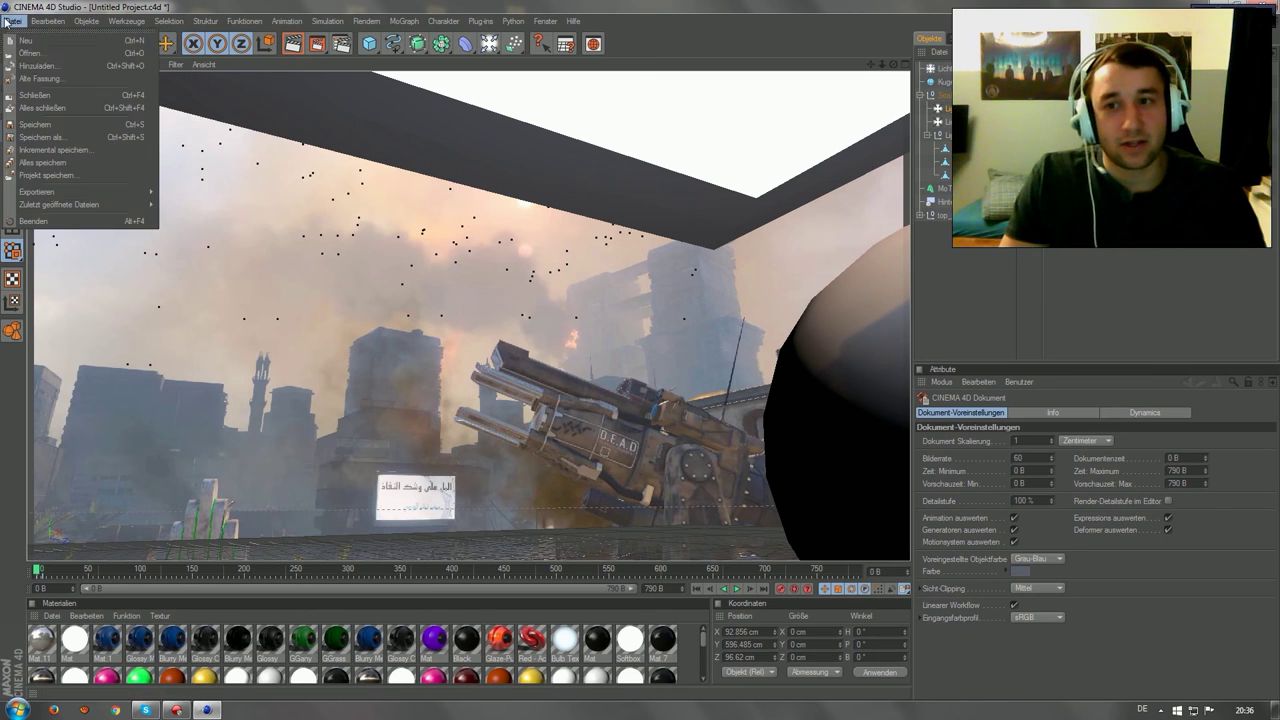
left_click(865, 40)
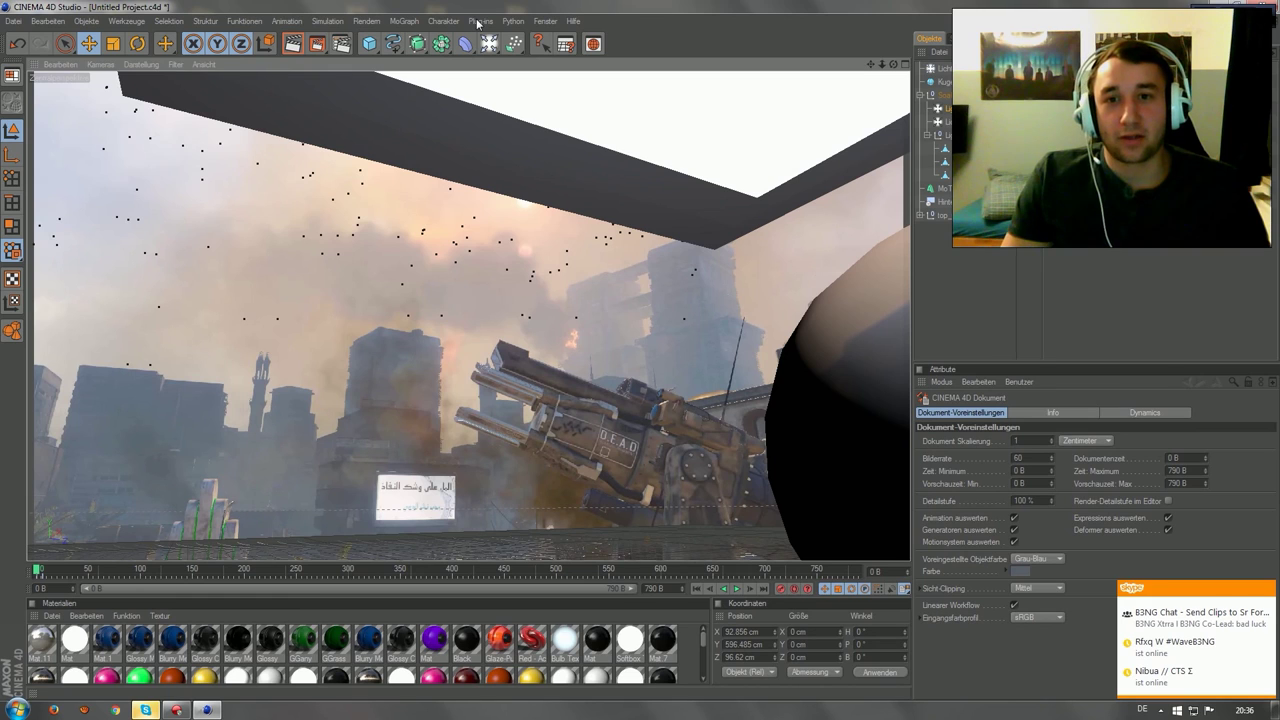
left_click(9, 22)
- Start a new scene, add a MoText object and give it a bold block font
left_click(25, 33)
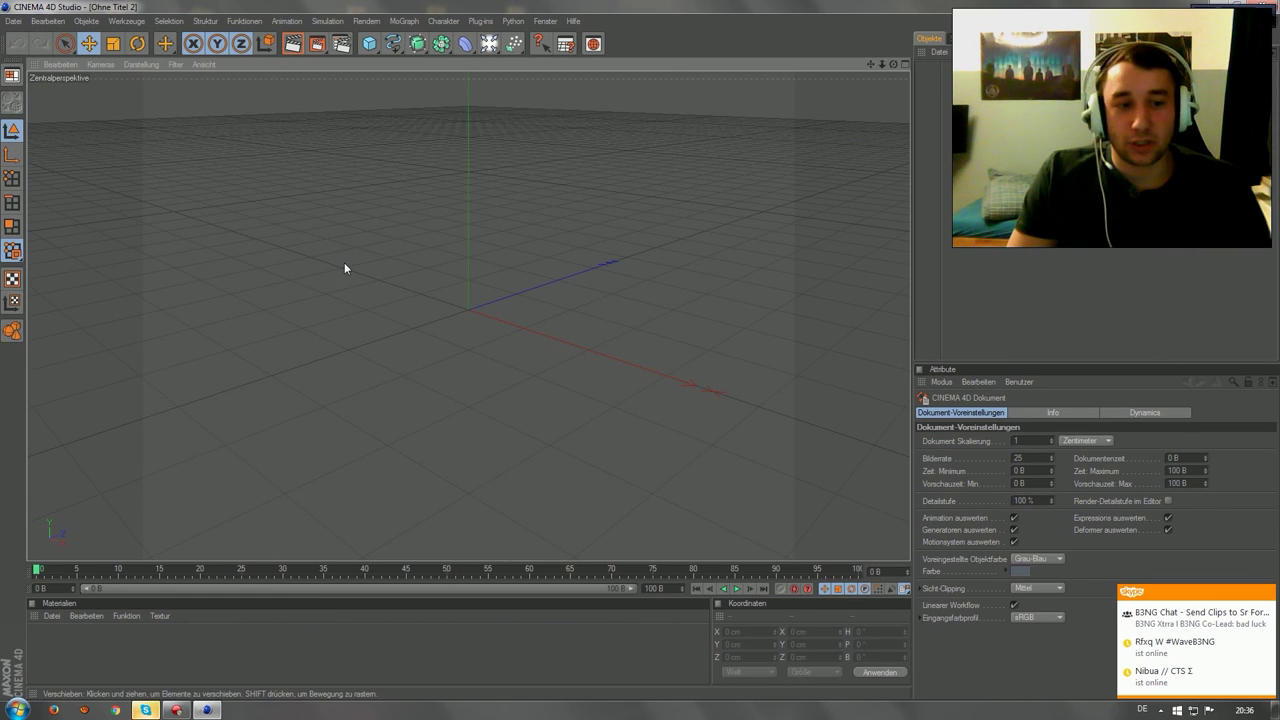
left_click(404, 21)
left_click(420, 110)
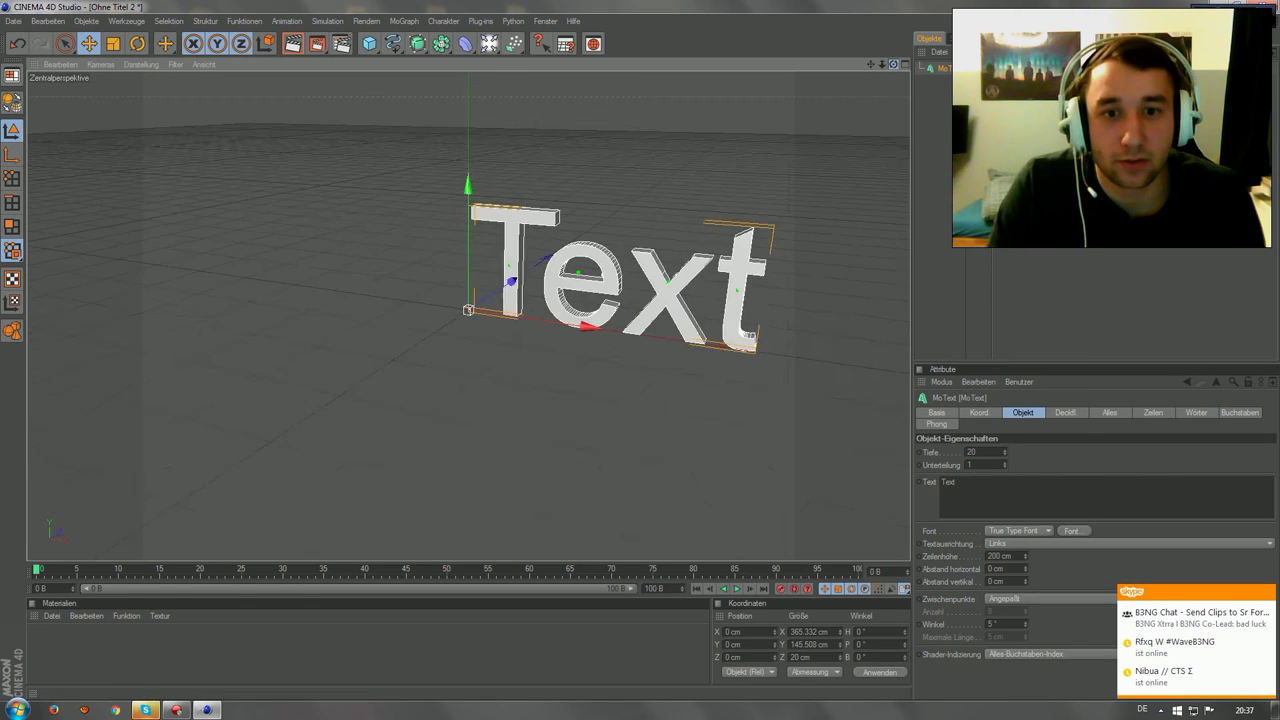
scroll(468, 315, "up", 3)
left_click(1071, 530)
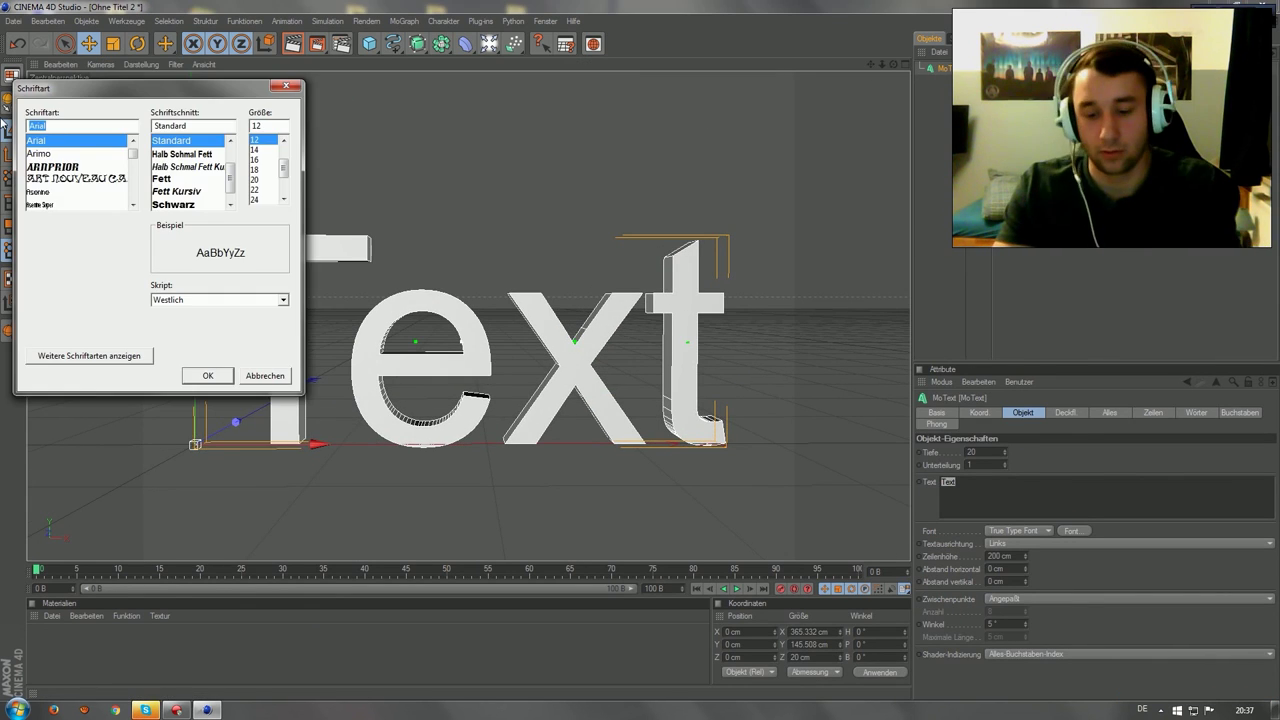
double_click(80, 147)
- Replace the MoText words with 'BING' and switch the lettering to a decorative font
scroll(720, 471, "down", 3)
double_click(948, 481)
type("BING")
left_click(1071, 530)
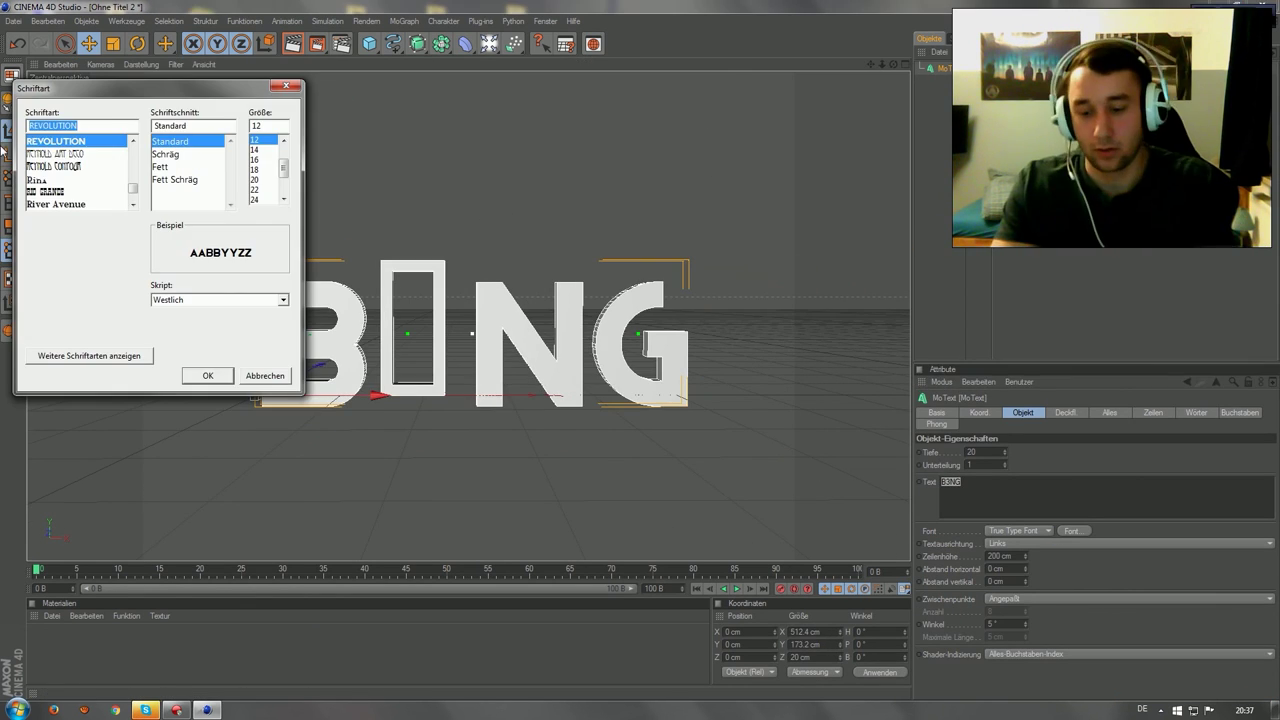
left_click(62, 153)
left_click(207, 375)
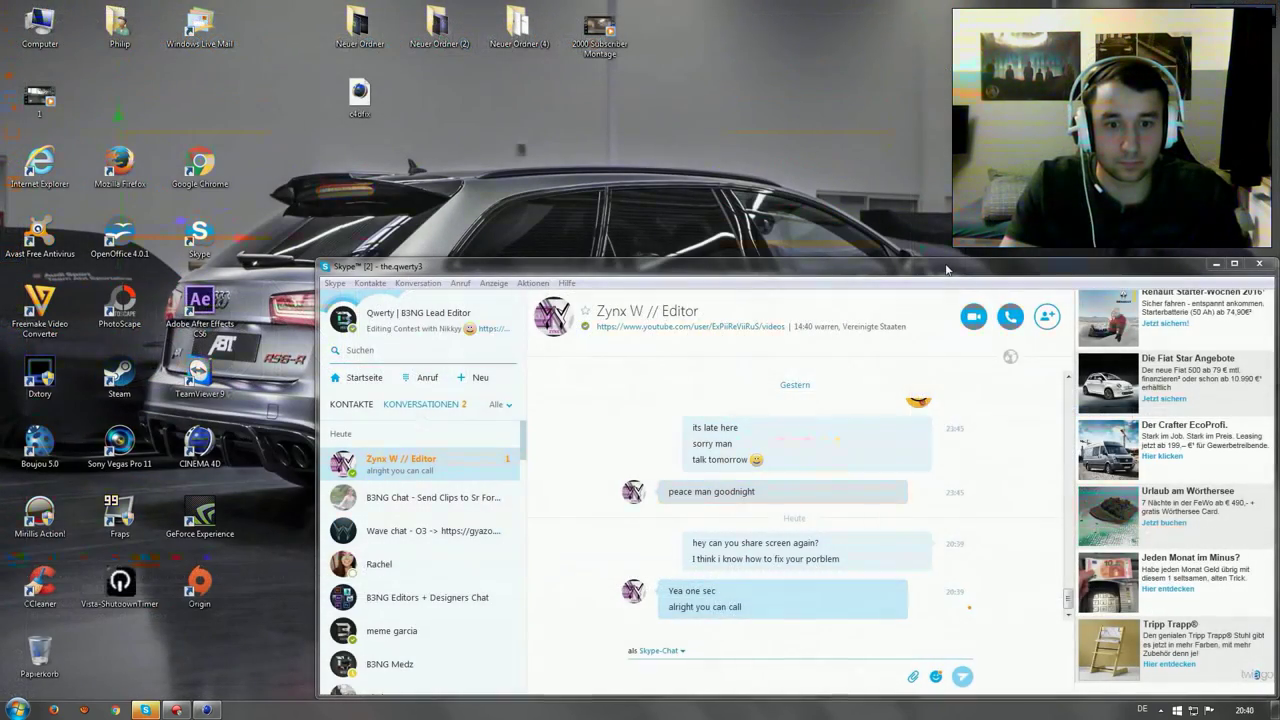
- Call the friend, enlarge the chat window and send c4dfix.c4d into the call chat
left_click(1010, 316)
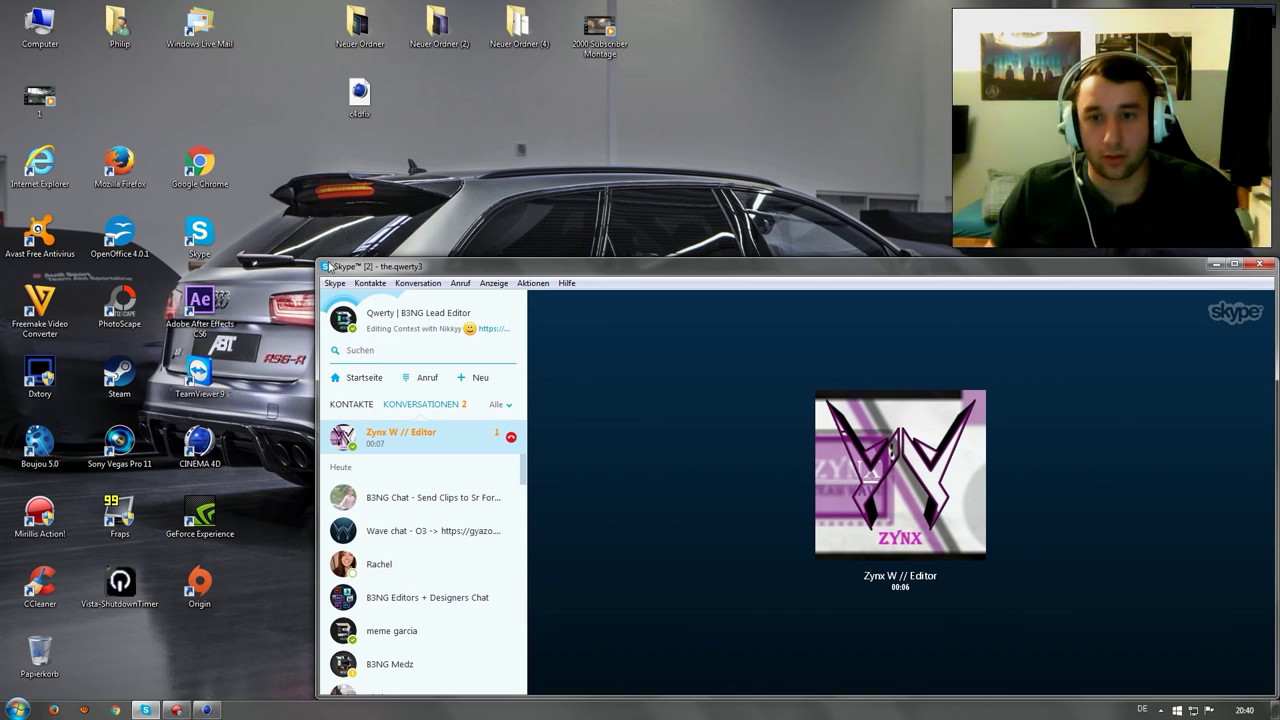
left_click_drag(320, 263, 273, 170)
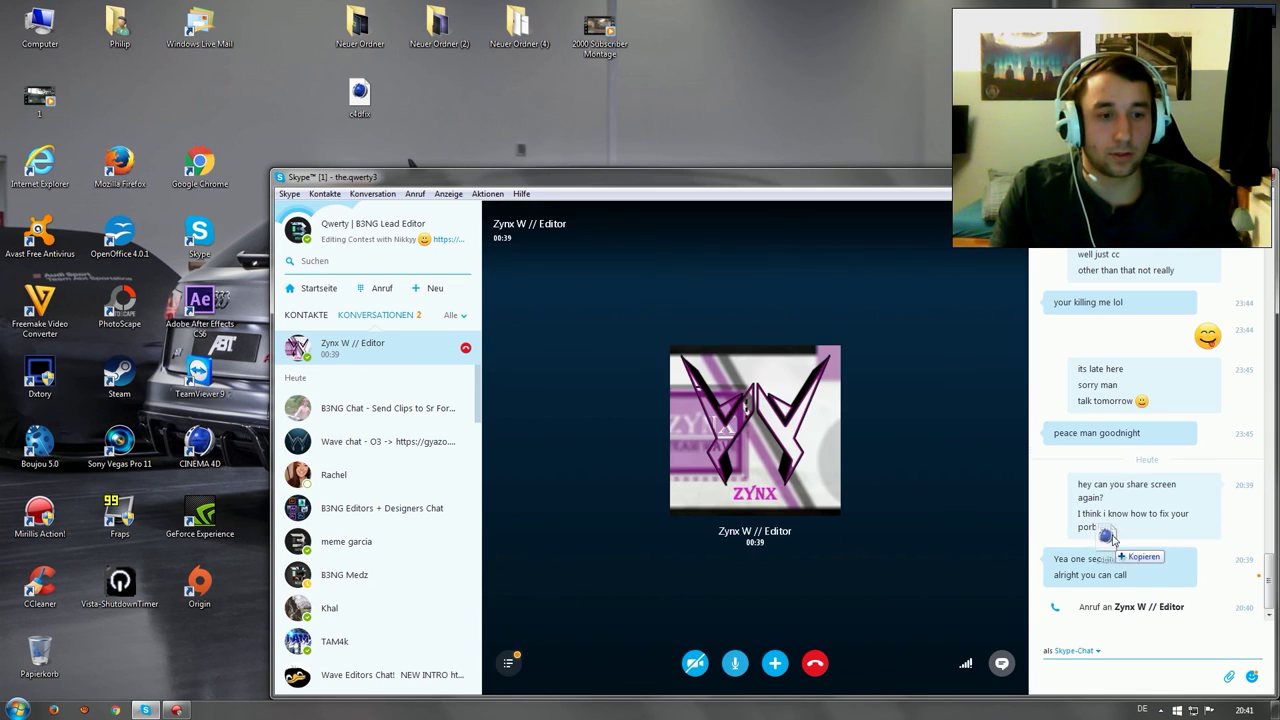
left_click_drag(1108, 532, 1115, 671)
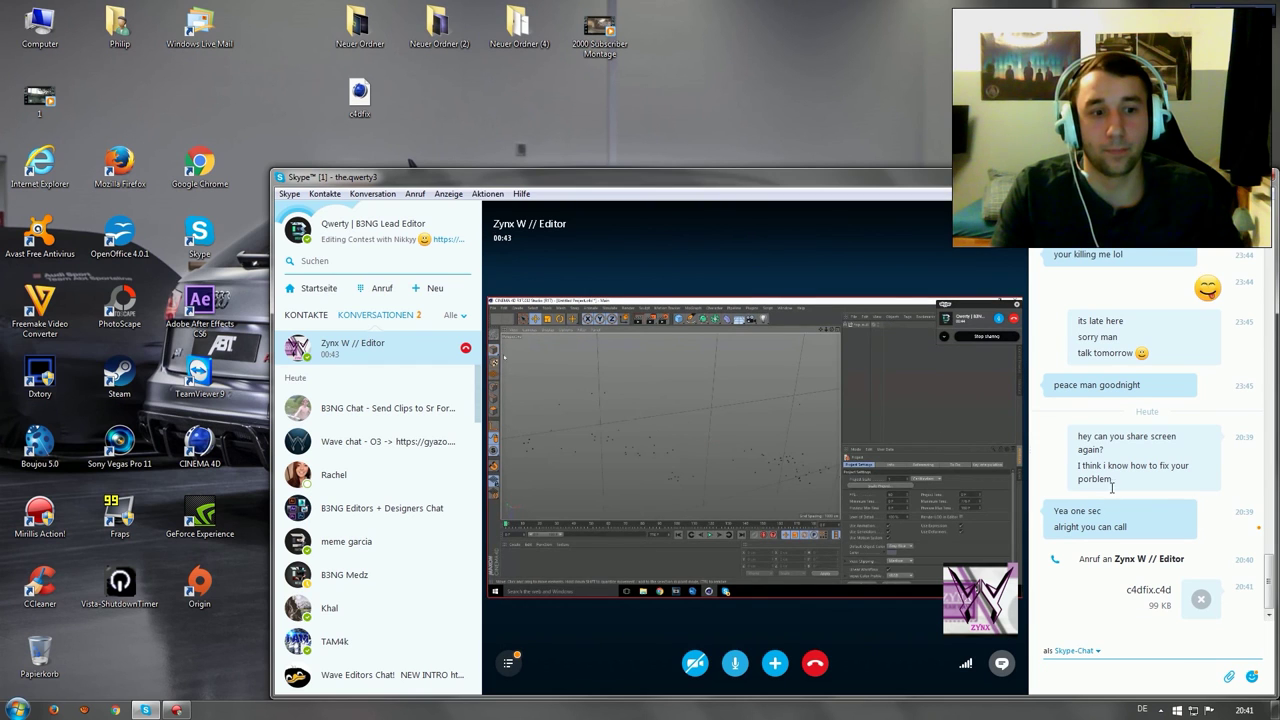
left_click(1001, 663)
- Enlarge the Skype window up and left so the friend's shared screen fills a bigger view
left_click_drag(273, 168, 104, 55)
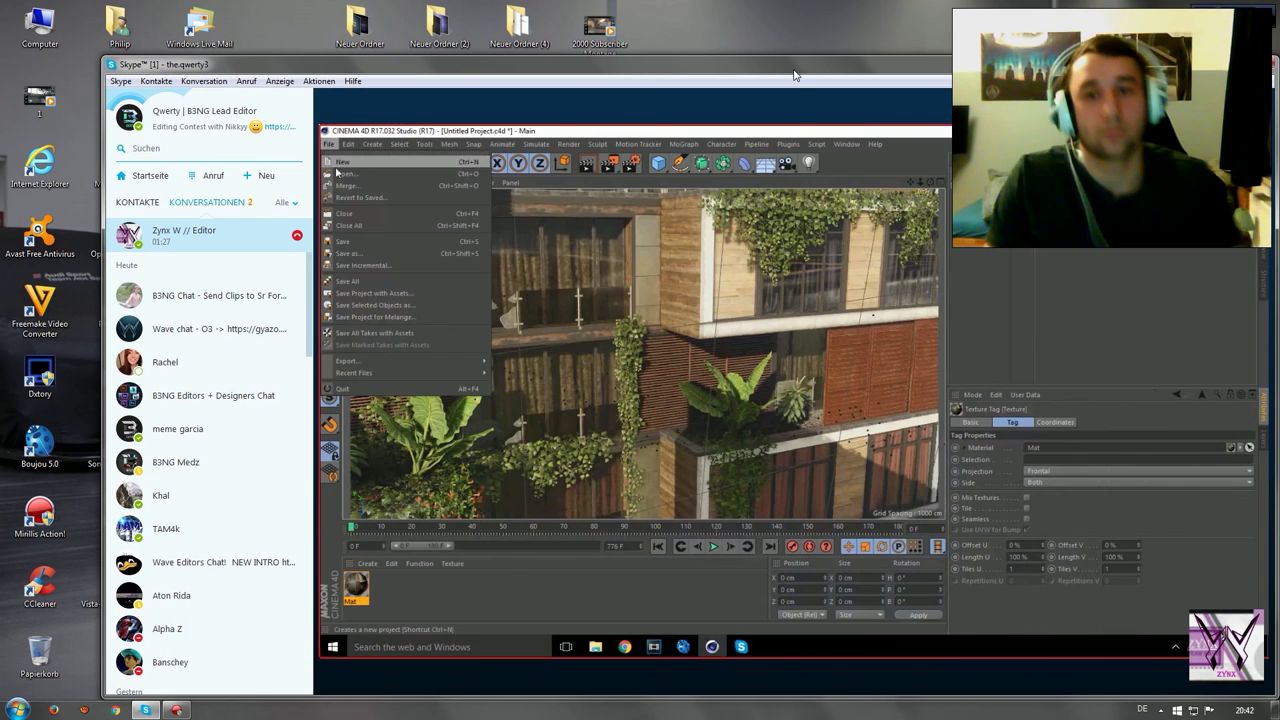
mouse_move(770, 96)
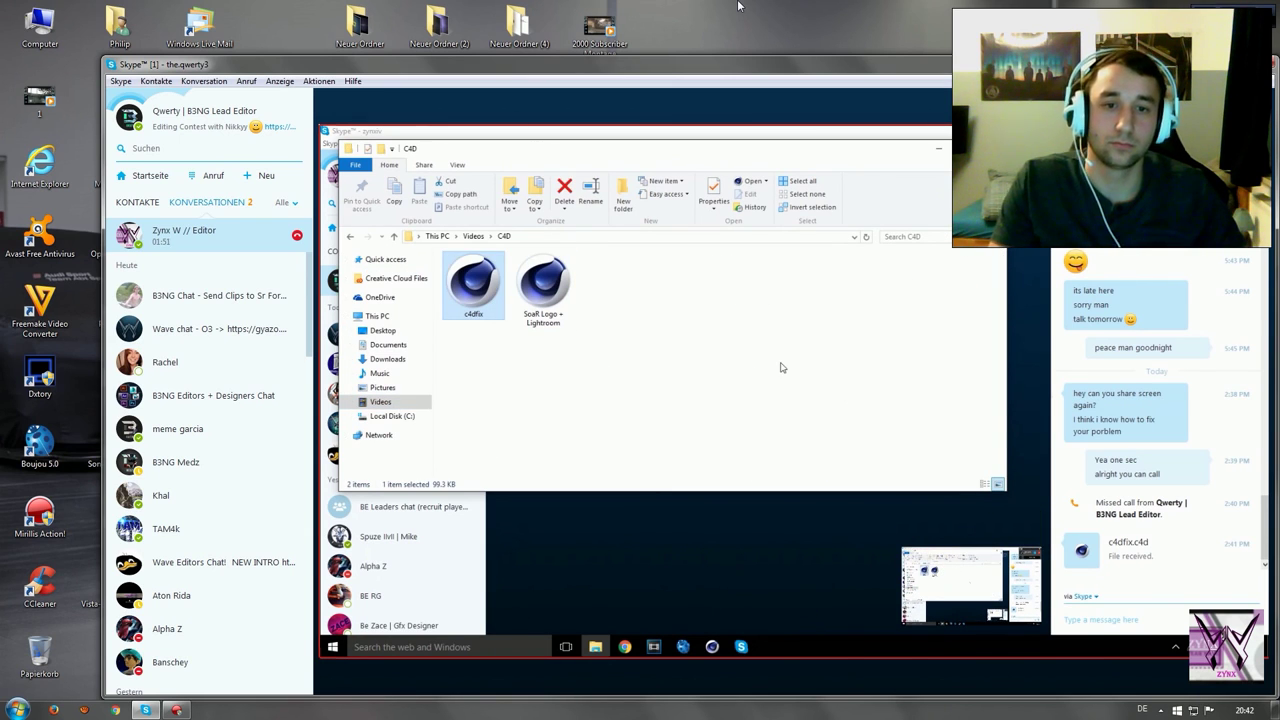
- Watch the screen share as the friend merges c4dfix and the B3NG Zynx text appears
mouse_move(964, 540)
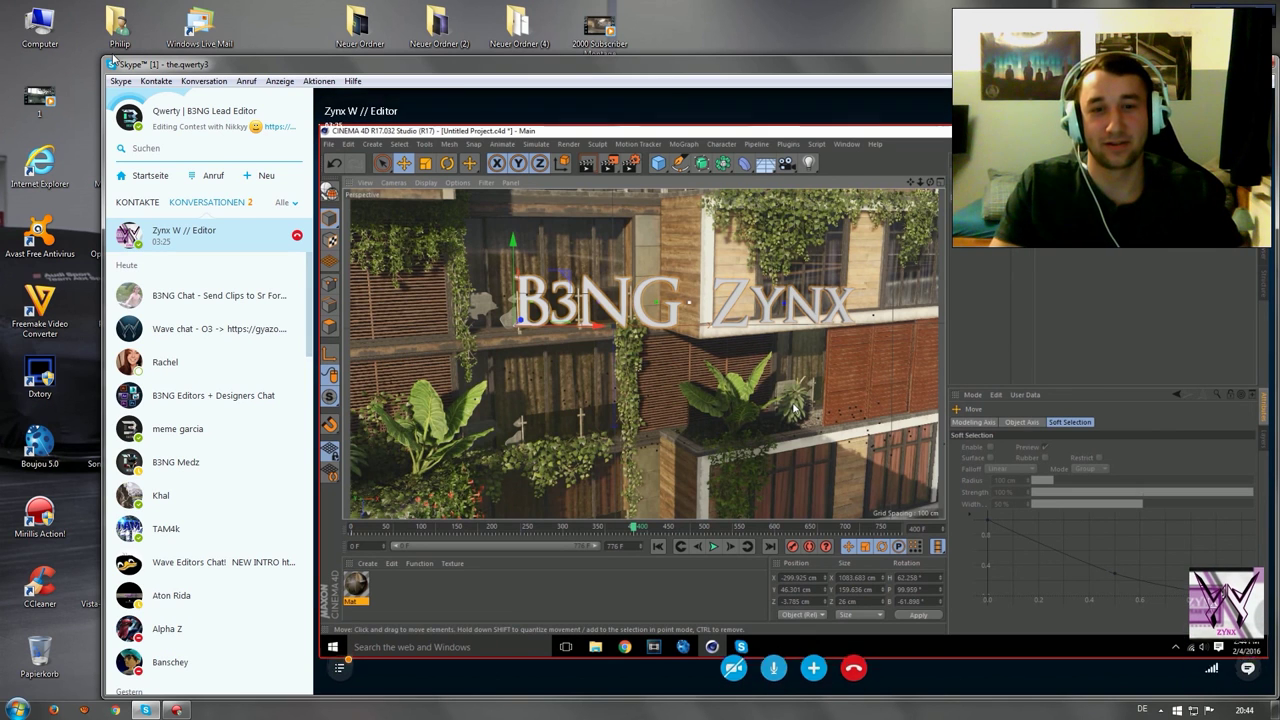
- Shrink the Skype window to reveal the desktop icons, then open the B3NG Chat group
left_click_drag(103, 52, 155, 73)
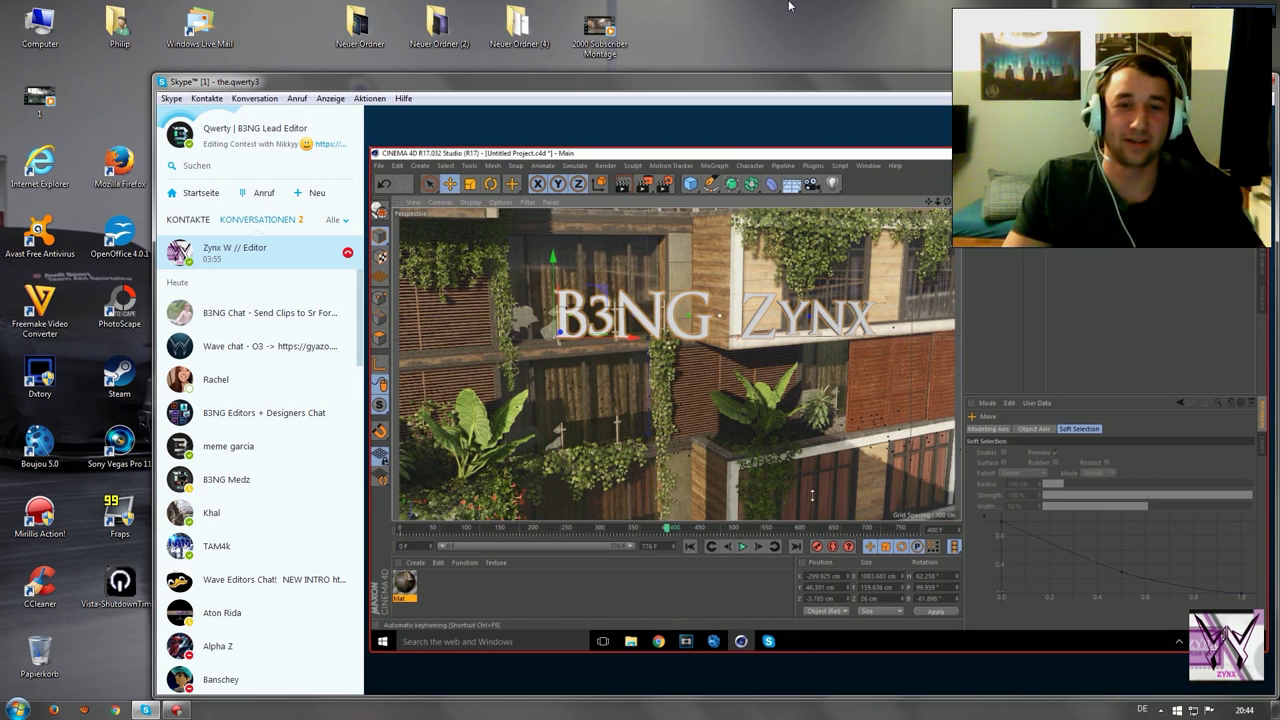
left_click(265, 318)
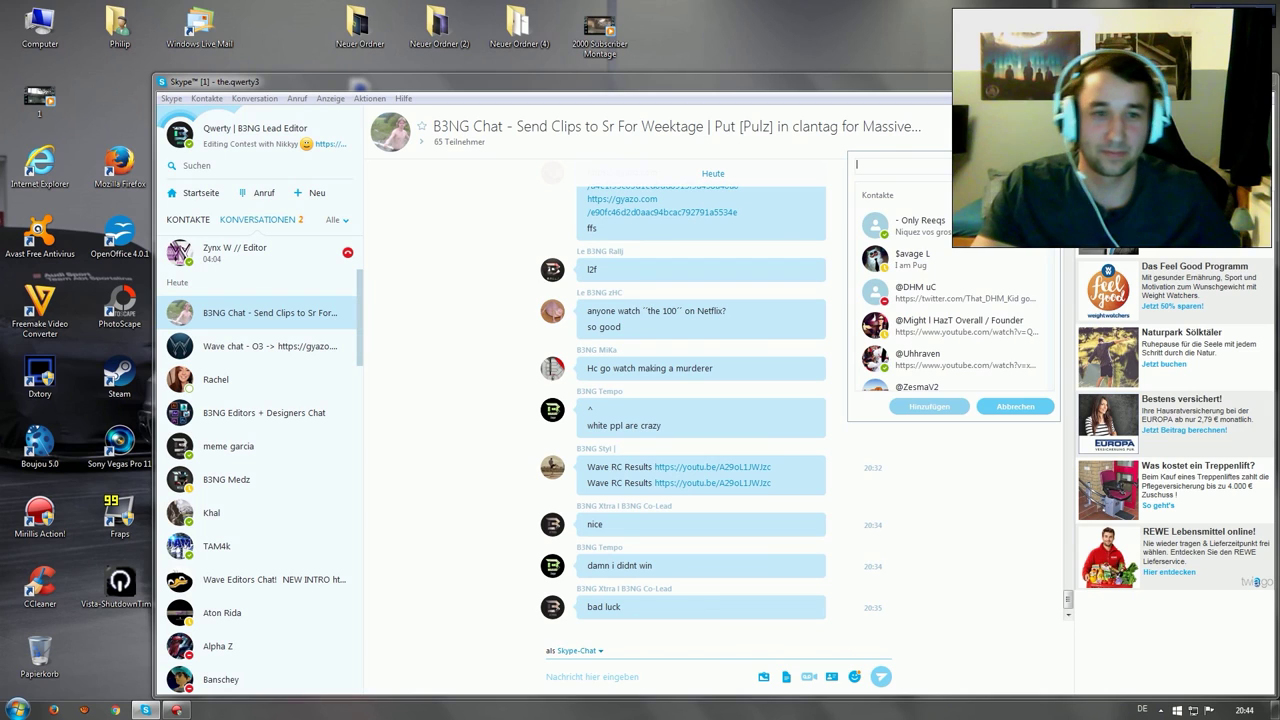
- Search for the friend's contact and add them to B3NG Chat, bringing it to 66 members
type("zy")
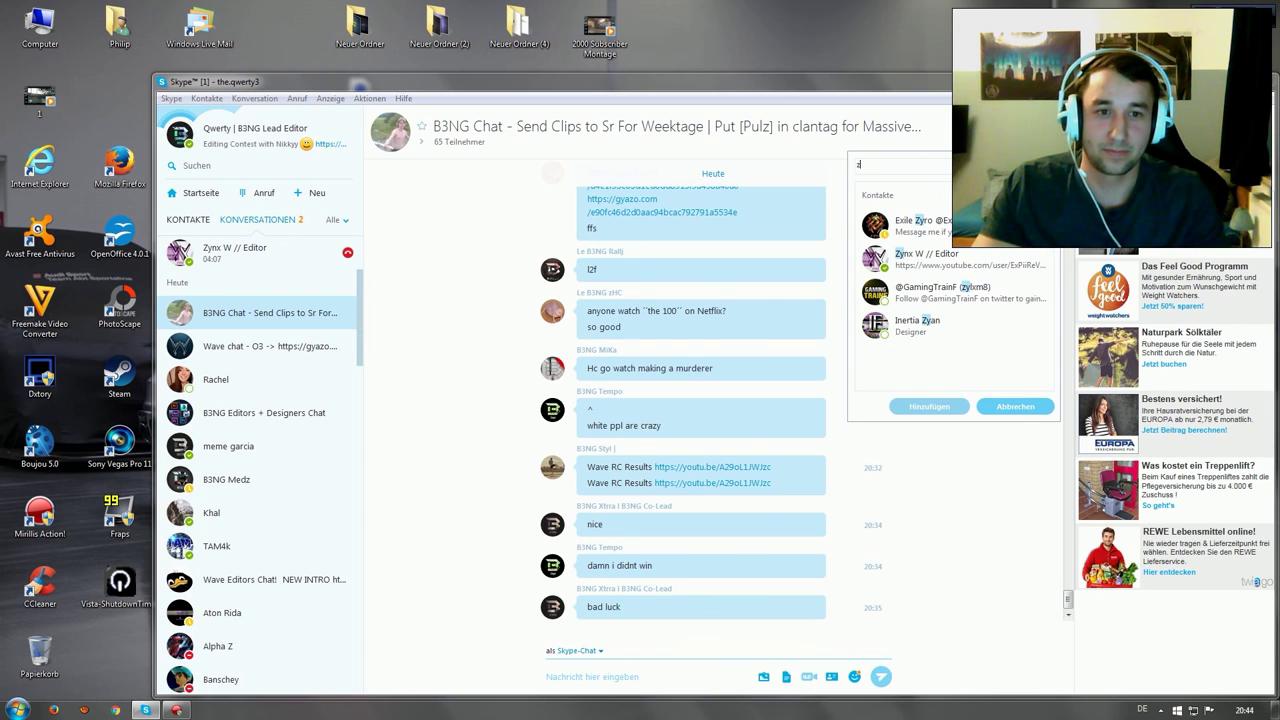
type("nx")
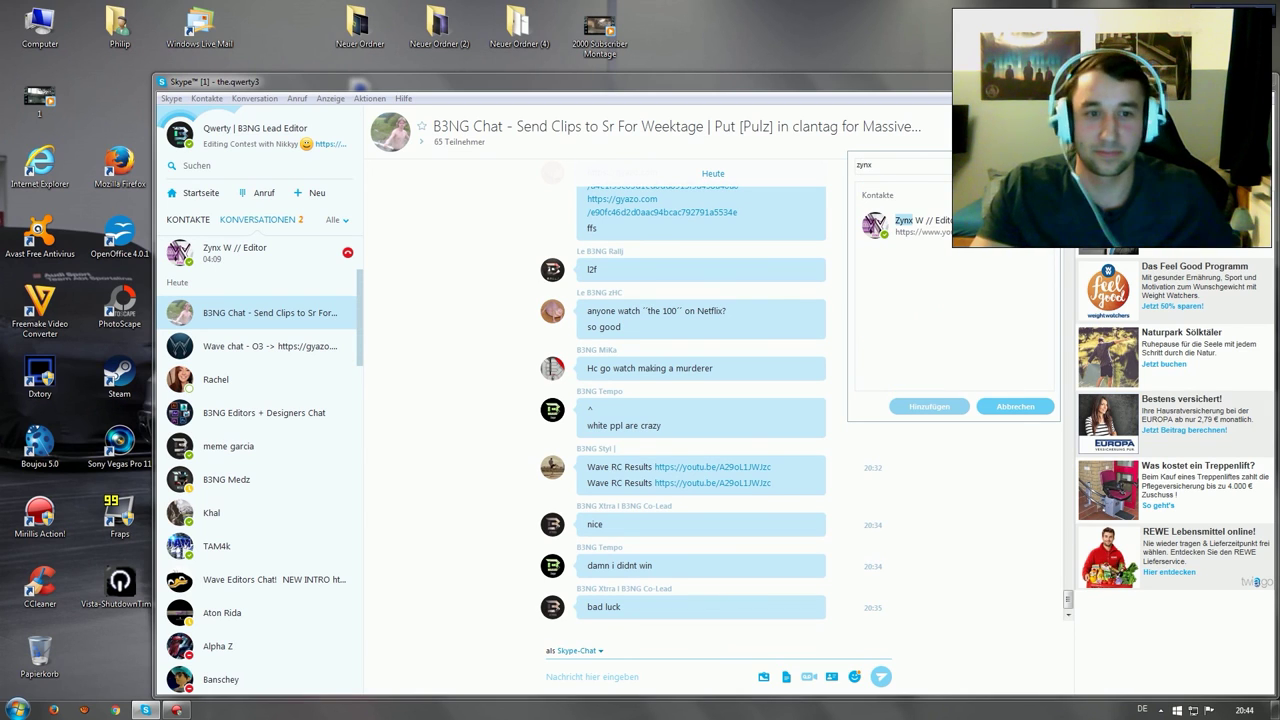
left_click(948, 229)
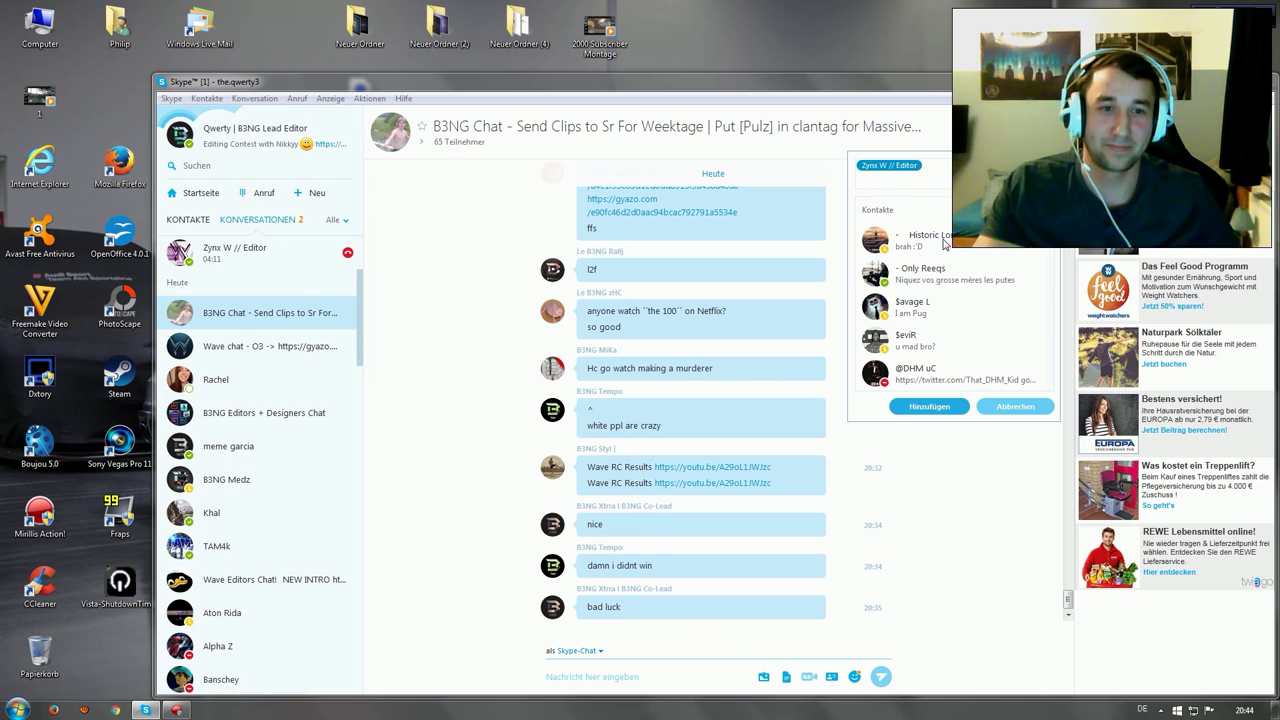
left_click(930, 407)
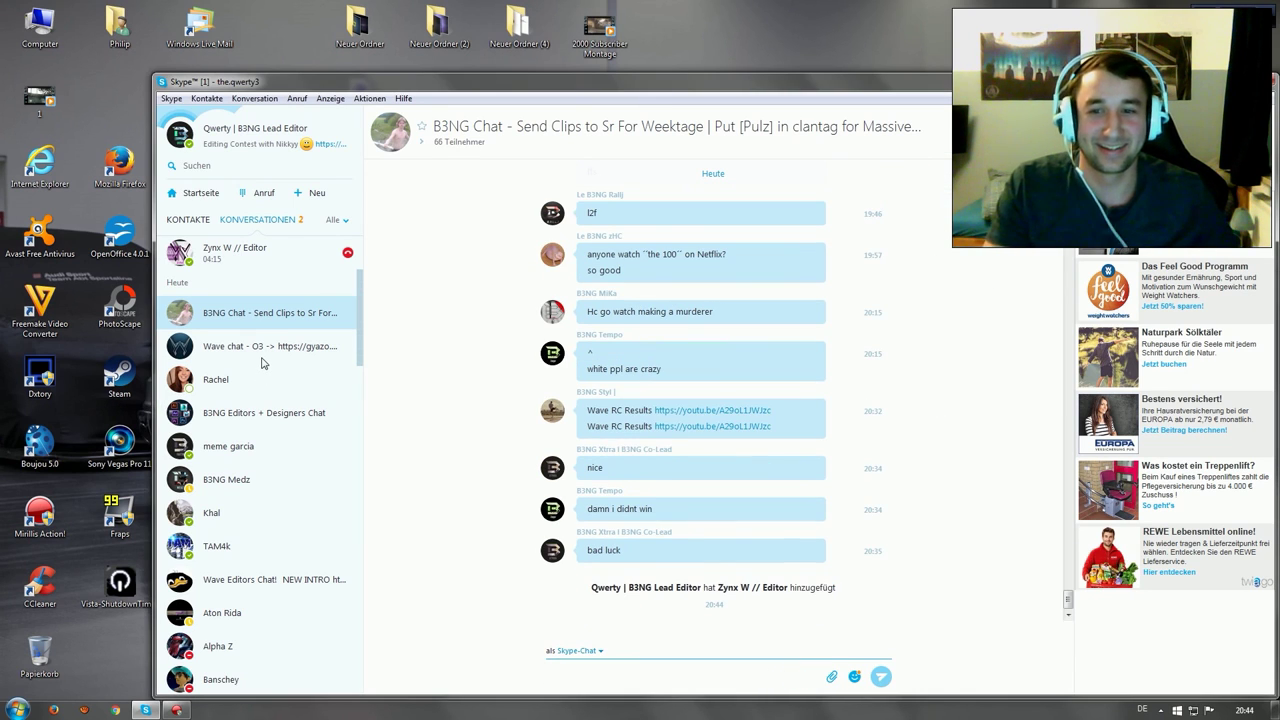
left_click(272, 410)
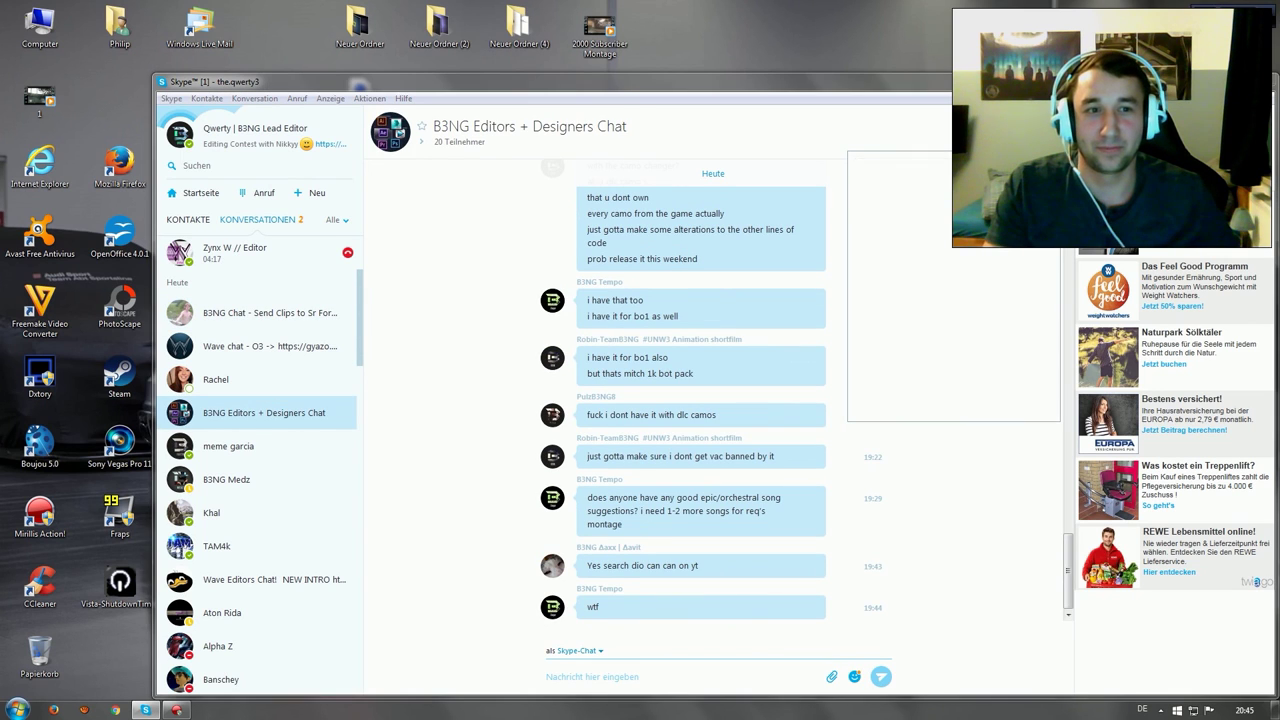
- Search for the friend in Add people and add them to B3NG Editors + Designers Chat
key("ctrl+shift+a")
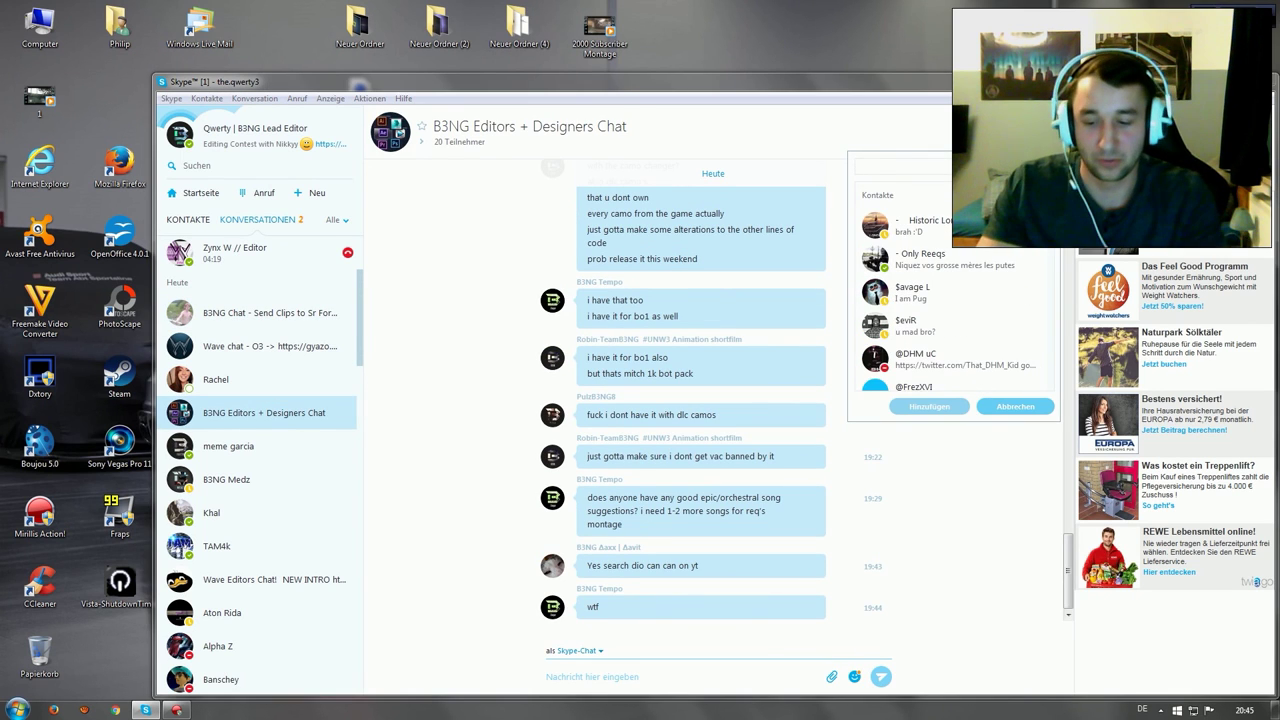
type("zynx")
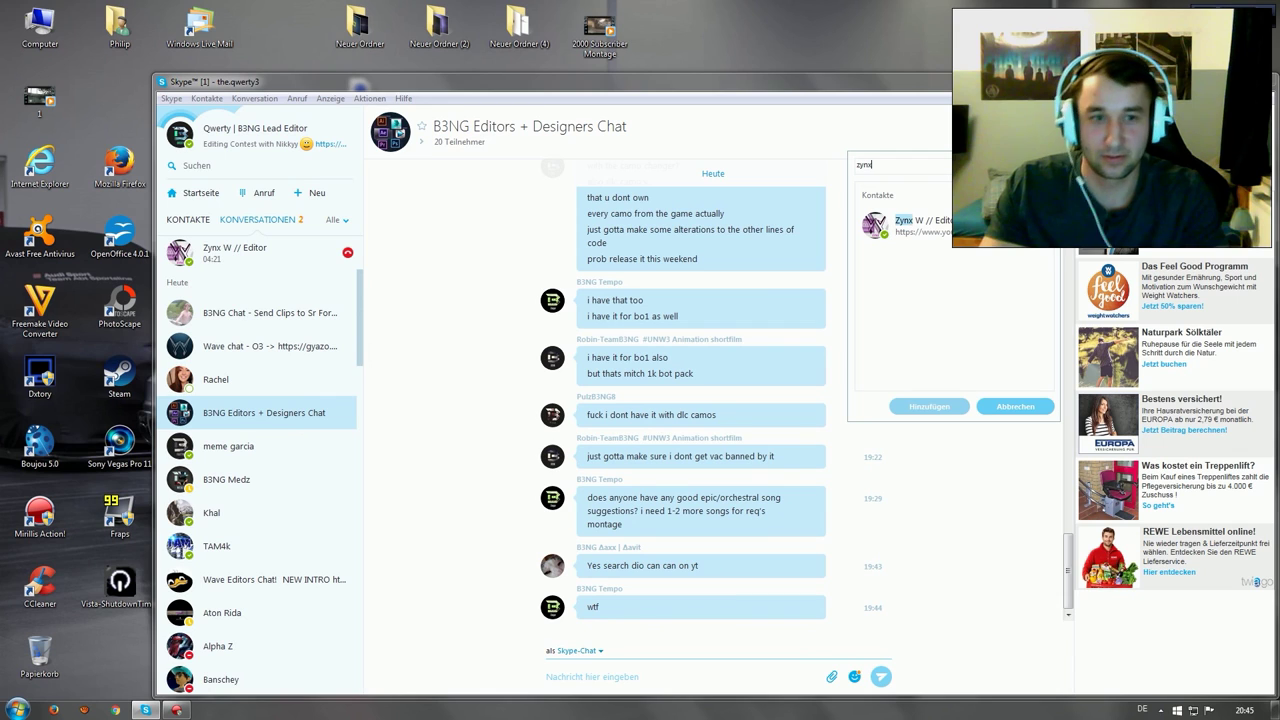
left_click(900, 225)
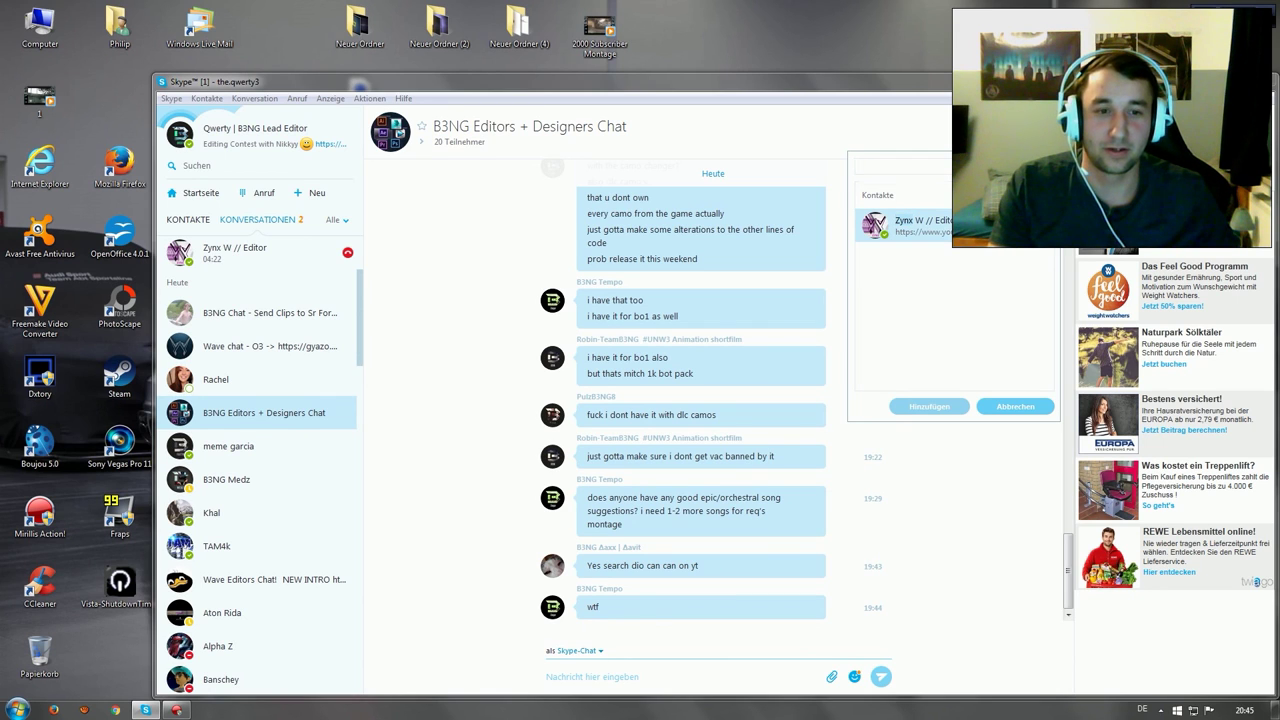
left_click(943, 405)
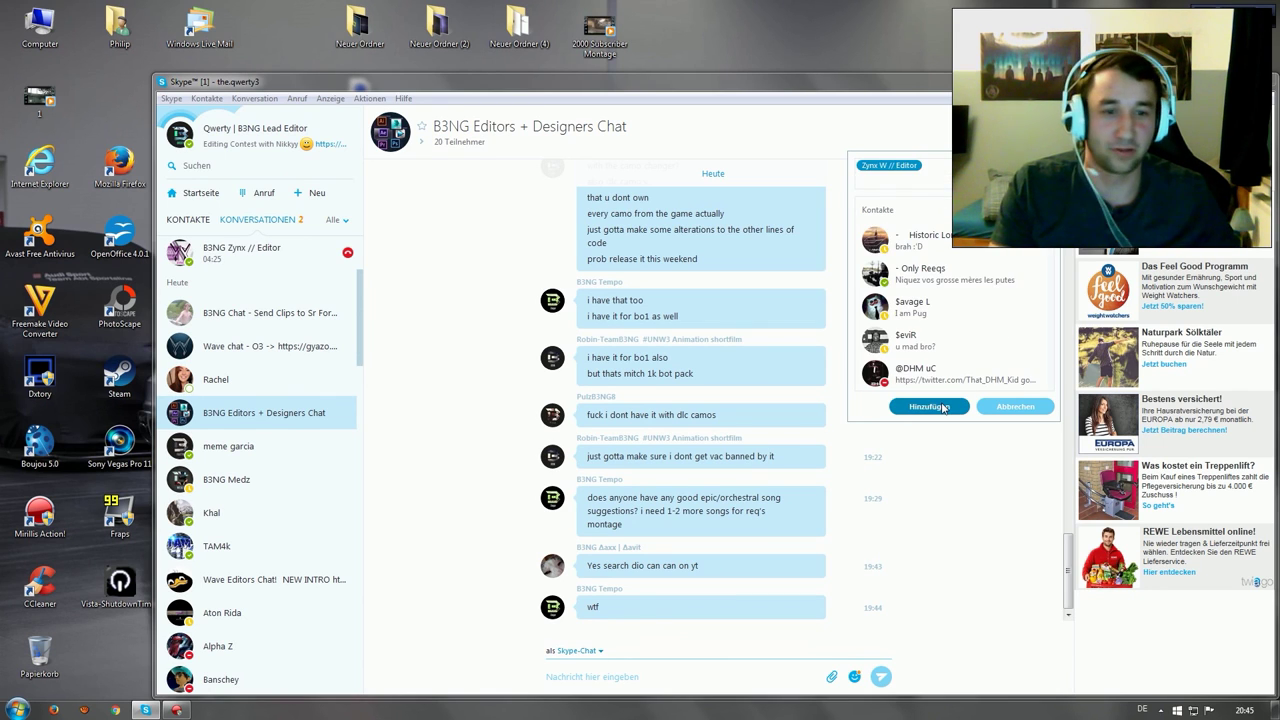